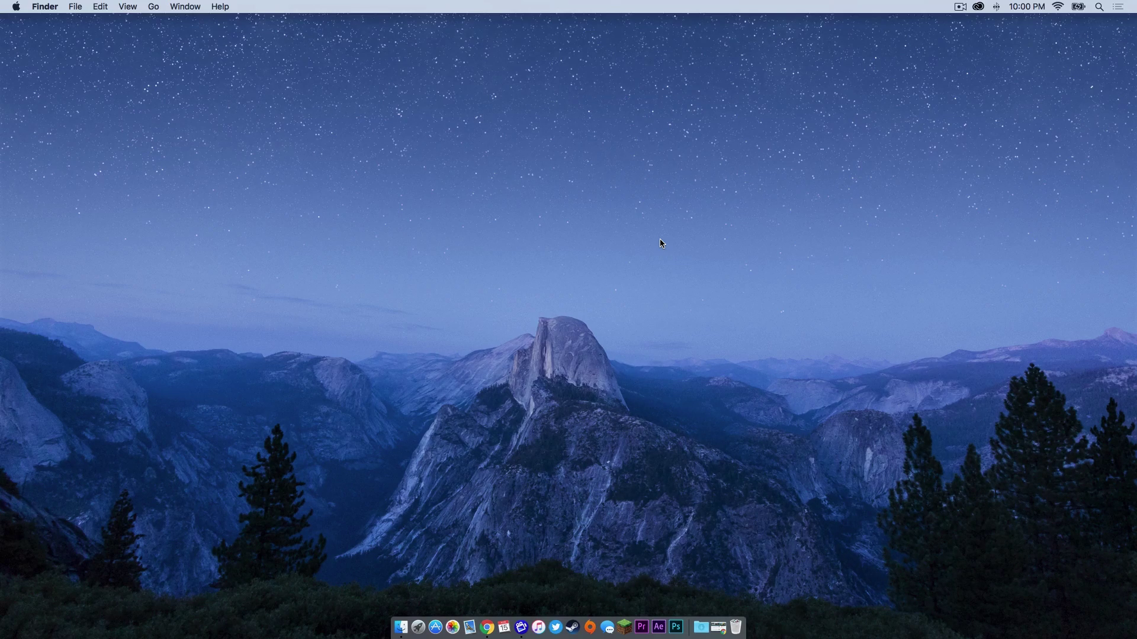
Switch to Chrome and bring up the Pixelmon Core Downloads table on the Pixelmon Mod Downloads page
{"action": "key", "text": "super+Tab"}
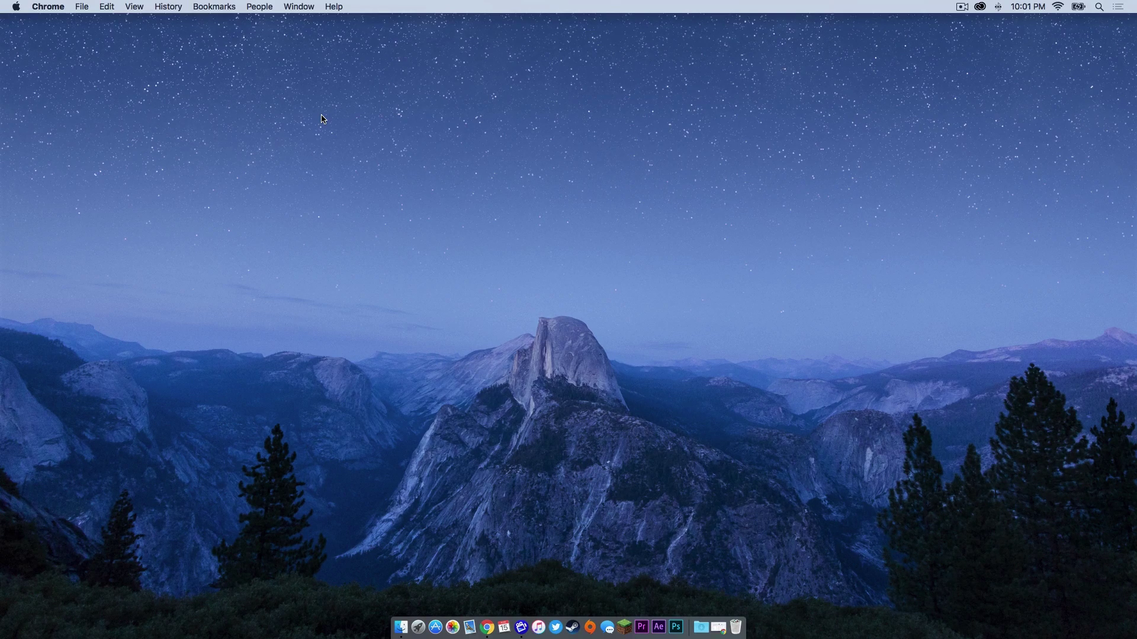
{"action": "left_click", "coordinate": [718, 628]}
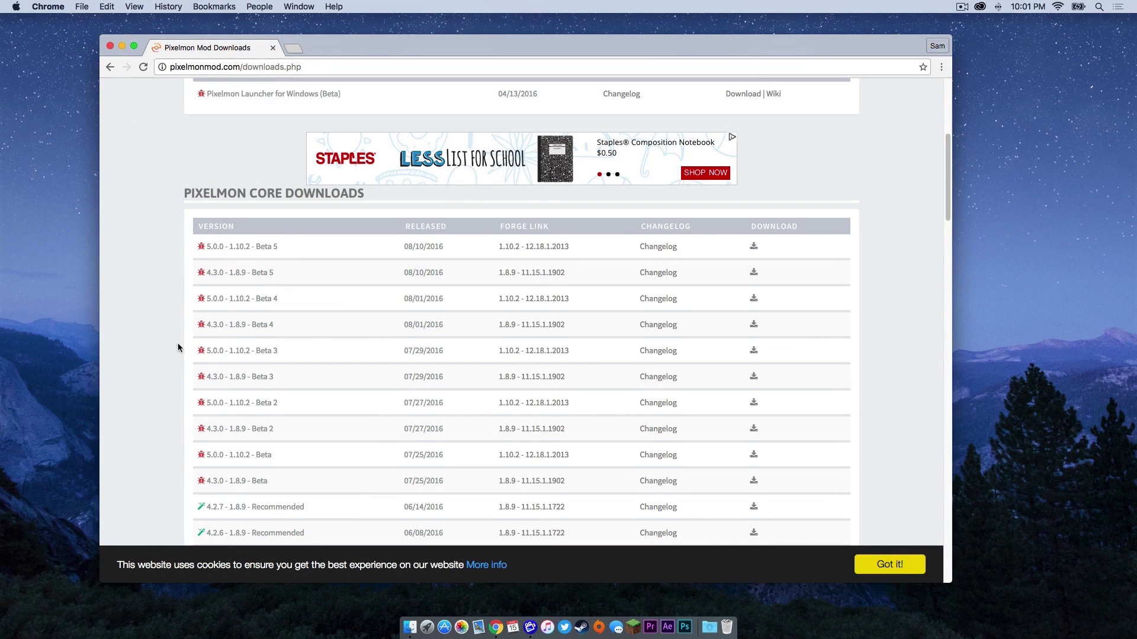
{"action": "scroll", "coordinate": [175, 319], "scroll_direction": "down", "scroll_amount": 1}
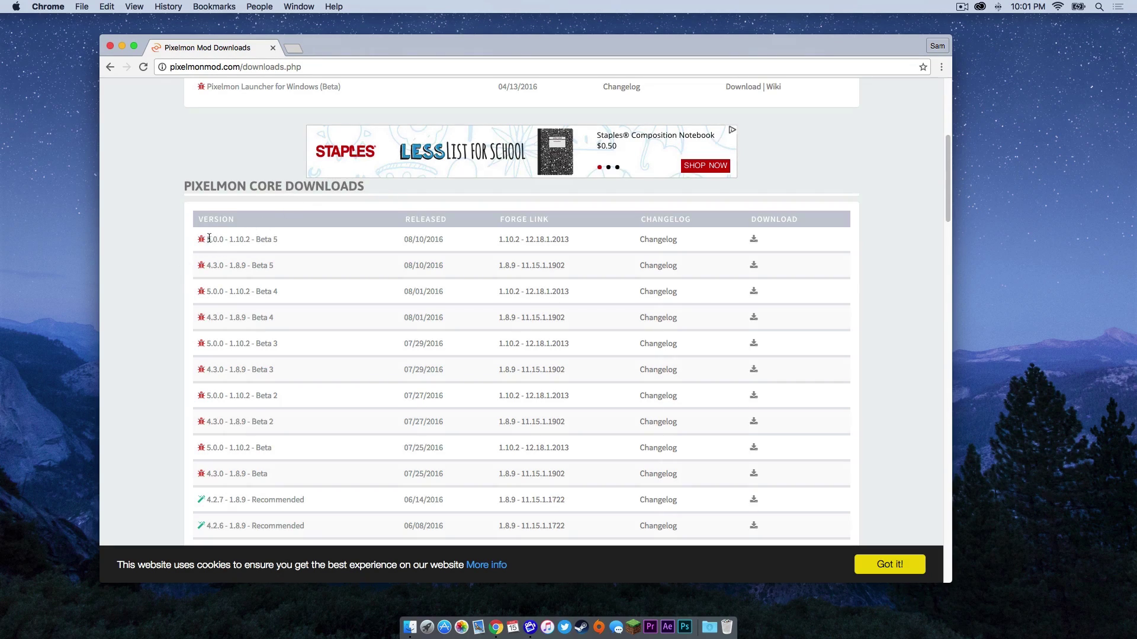
Examine the mod version, Minecraft version and beta numbers of the 5.0.0 - 1.10.2 entries in the Pixelmon Core Downloads table
{"action": "left_click_drag", "start_coordinate": [209, 238], "coordinate": [224, 237]}
{"action": "left_click", "coordinate": [232, 239]}
{"action": "left_click_drag", "start_coordinate": [232, 239], "coordinate": [250, 238]}
{"action": "left_click", "coordinate": [214, 240]}
{"action": "mouse_move", "coordinate": [230, 239]}
{"action": "left_mouse_down"}
{"action": "mouse_move", "coordinate": [251, 238]}
{"action": "mouse_move", "coordinate": [221, 240]}
{"action": "mouse_move", "coordinate": [247, 242]}
{"action": "left_mouse_up"}
{"action": "left_click", "coordinate": [236, 238]}
{"action": "left_click", "coordinate": [211, 242]}
{"action": "left_click", "coordinate": [245, 242]}
{"action": "left_click_drag", "start_coordinate": [255, 239], "coordinate": [276, 239]}
{"action": "left_click", "coordinate": [259, 239]}
{"action": "left_click_drag", "start_coordinate": [257, 291], "coordinate": [278, 291]}
{"action": "left_click", "coordinate": [277, 291]}
{"action": "left_click_drag", "start_coordinate": [278, 343], "coordinate": [258, 344]}
{"action": "left_click", "coordinate": [258, 344]}
{"action": "left_click_drag", "start_coordinate": [253, 244], "coordinate": [209, 242]}
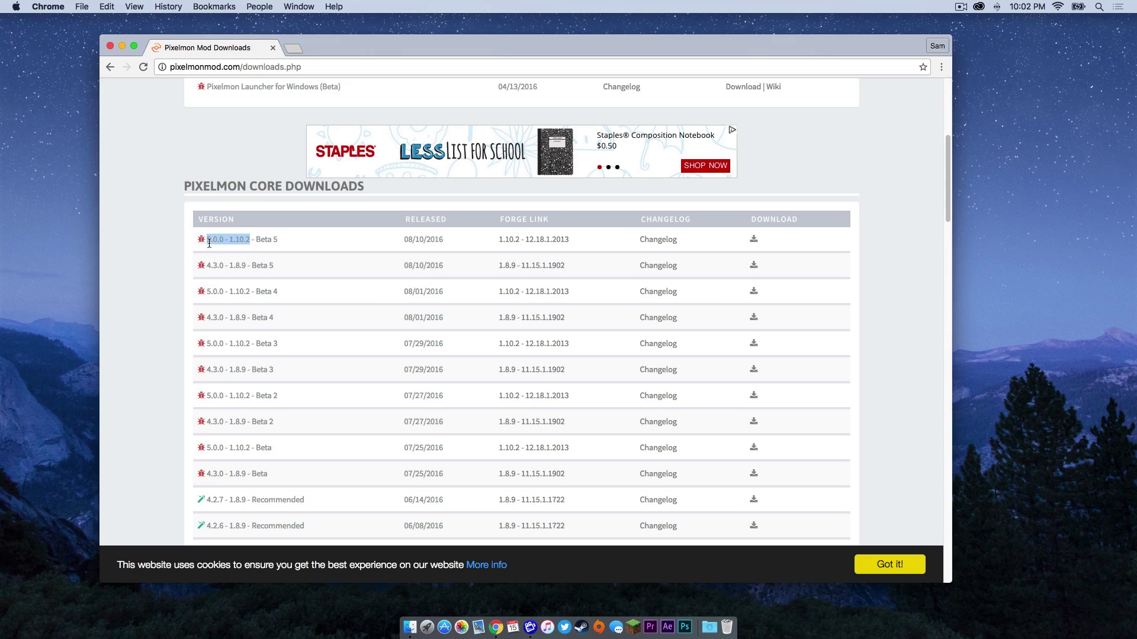
{"action": "left_click", "coordinate": [148, 265]}
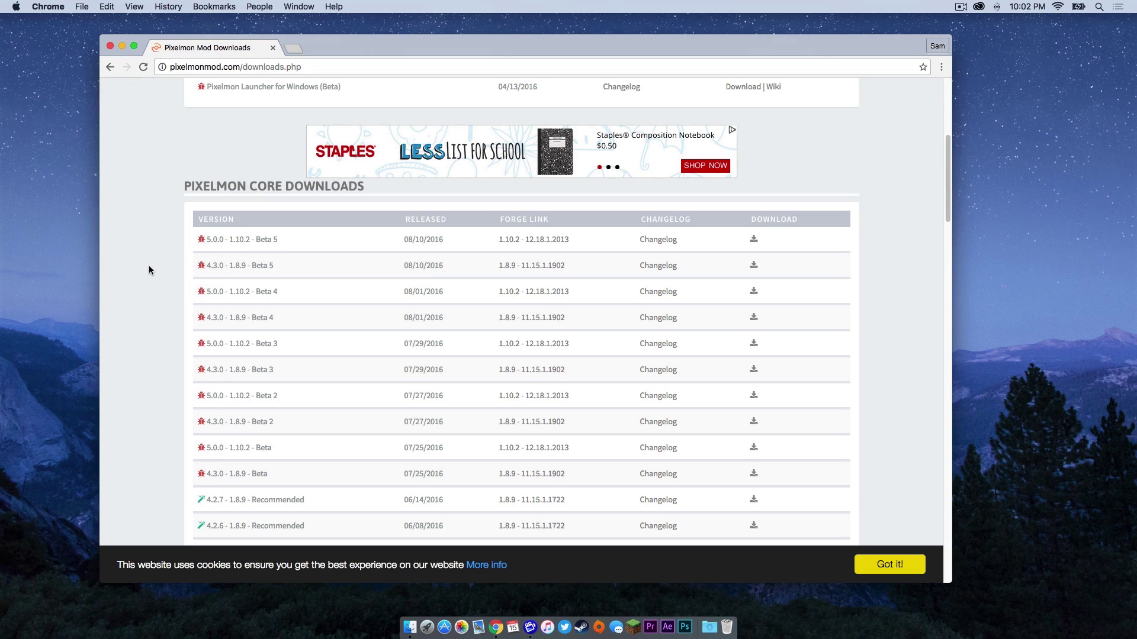
{"action": "left_click_drag", "start_coordinate": [211, 240], "coordinate": [251, 241]}
{"action": "left_click", "coordinate": [236, 244]}
Download Pixelmon 5.0.0-B5 for Minecraft 1.10.2, keep the flagged .jar file and close the browser window
{"action": "left_click", "coordinate": [753, 240]}
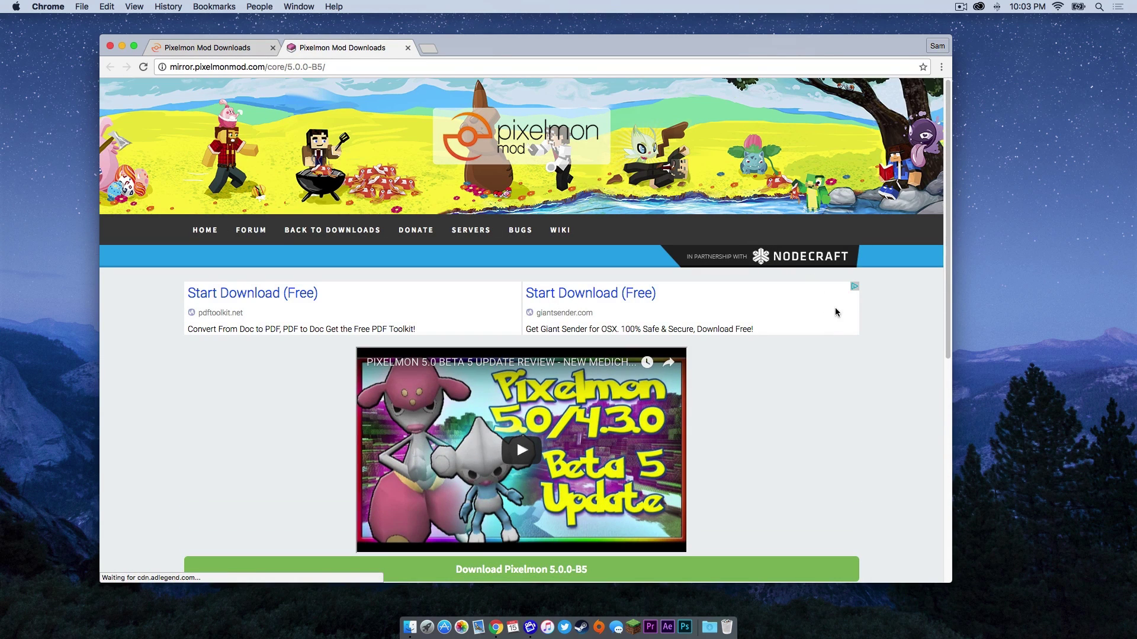
{"action": "scroll", "coordinate": [862, 345], "scroll_direction": "down", "scroll_amount": 5}
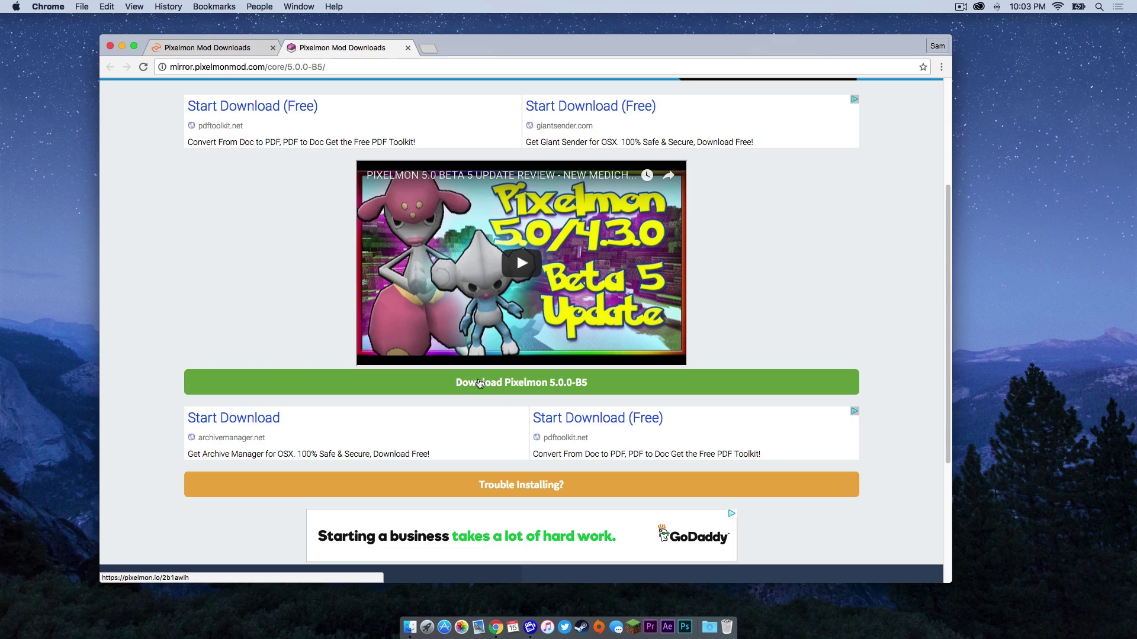
{"action": "left_click", "coordinate": [487, 383]}
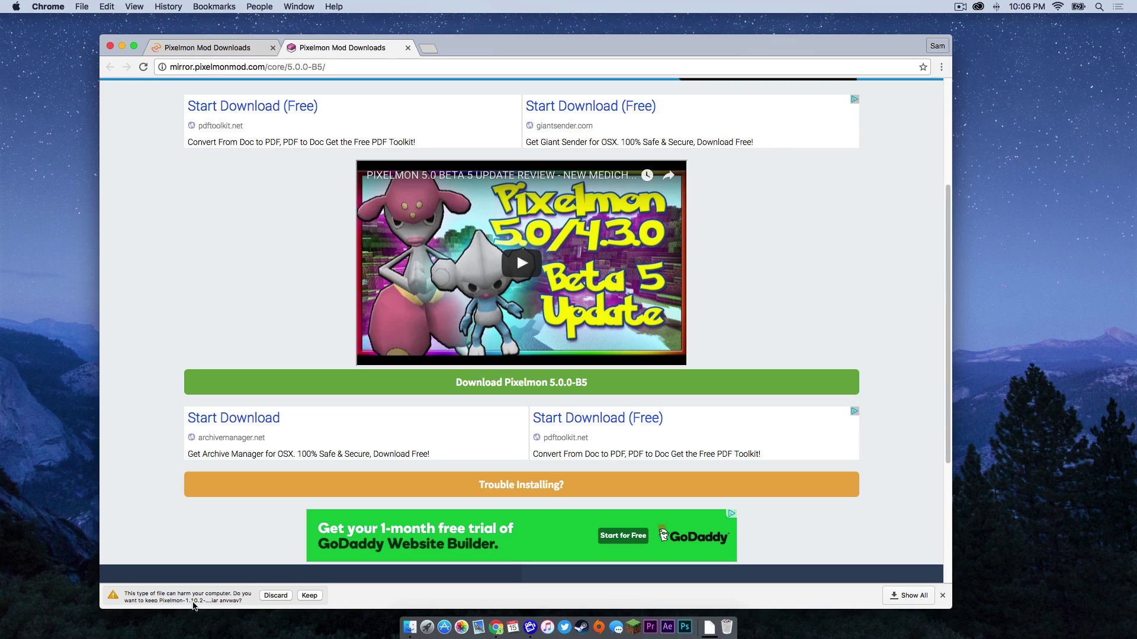
{"action": "left_click", "coordinate": [309, 597]}
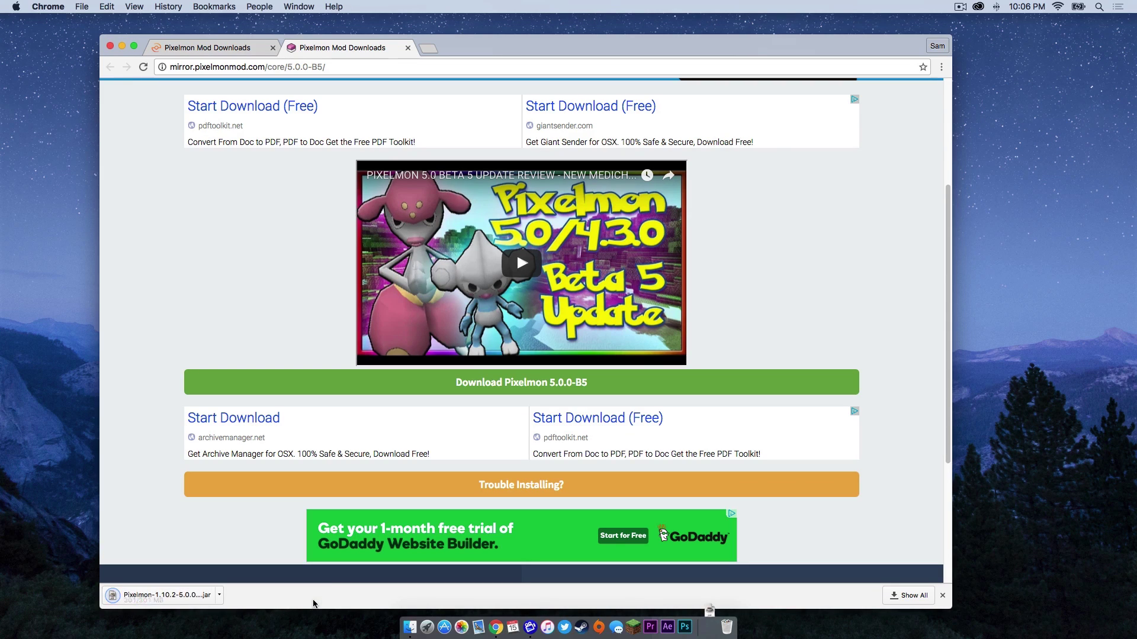
{"action": "key", "text": "super+shift+w"}
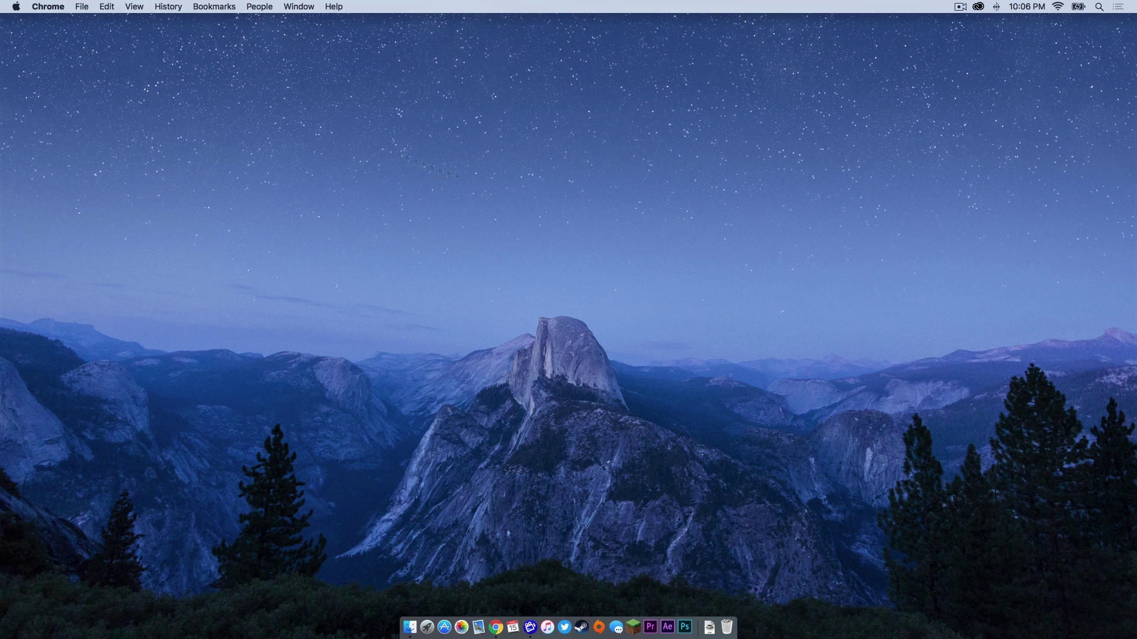
Move the downloaded Pixelmon .jar file from the Downloads folder onto the desktop
{"action": "left_click", "coordinate": [516, 252]}
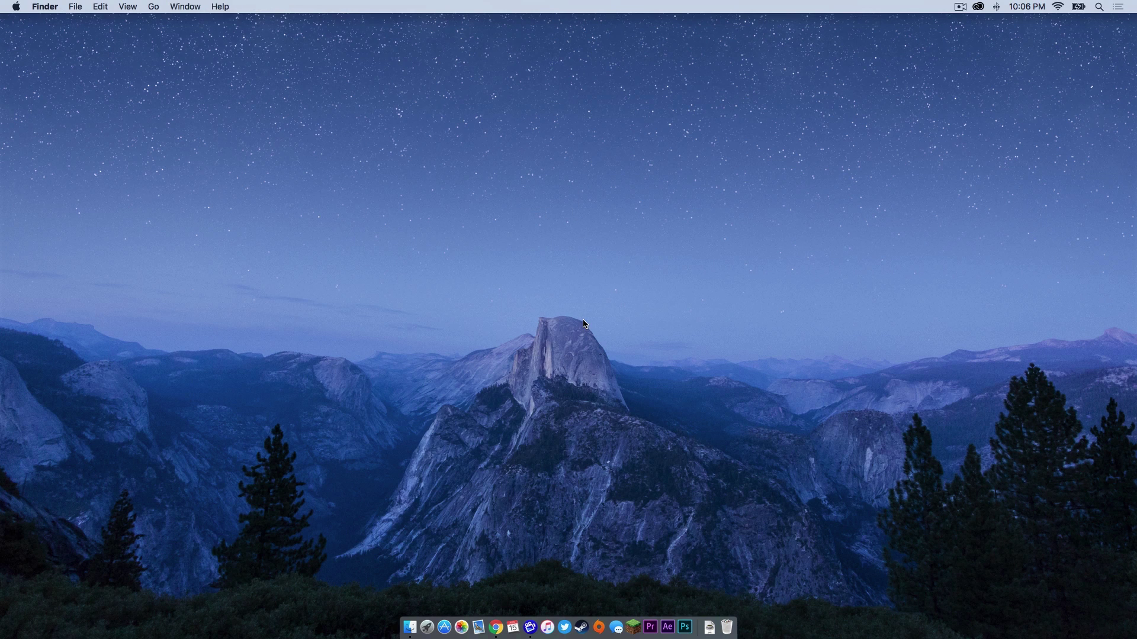
{"action": "left_click", "coordinate": [710, 632]}
{"action": "left_click_drag", "start_coordinate": [718, 567], "coordinate": [984, 157]}
{"action": "left_click", "coordinate": [775, 374]}
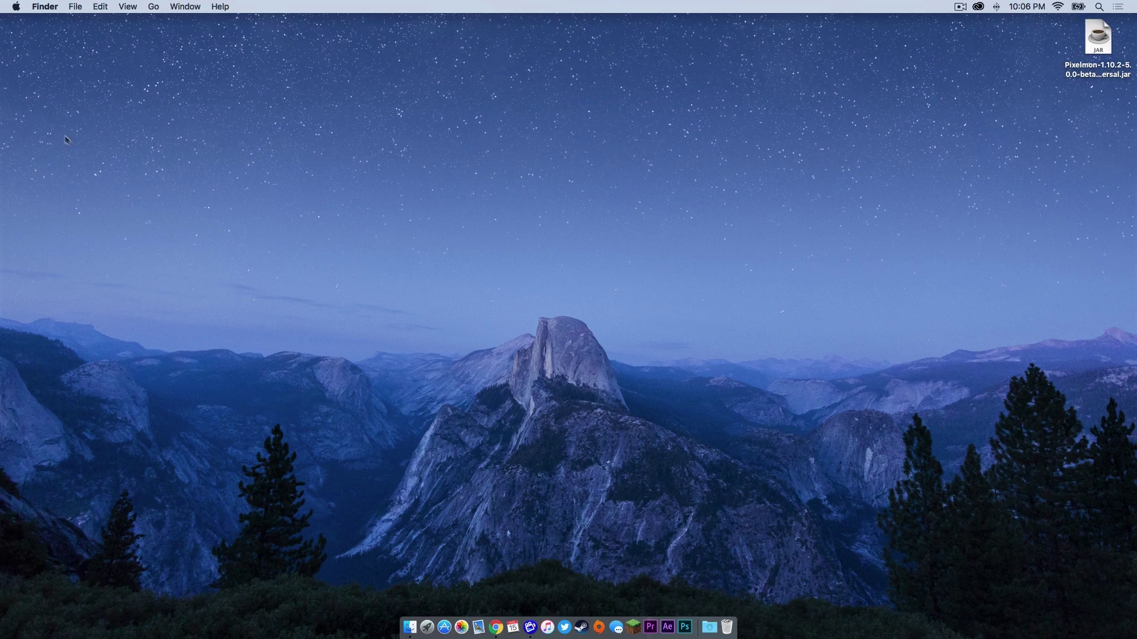
Check the Mac's installed memory in the system overview and close it
{"action": "left_click", "coordinate": [15, 6]}
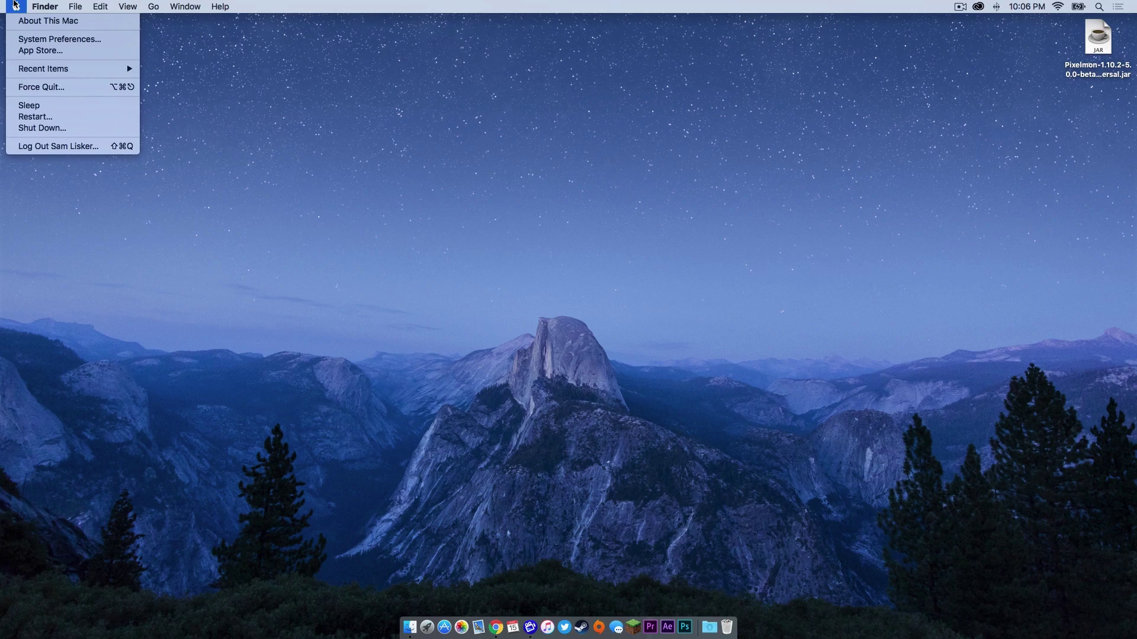
{"action": "left_click", "coordinate": [38, 20]}
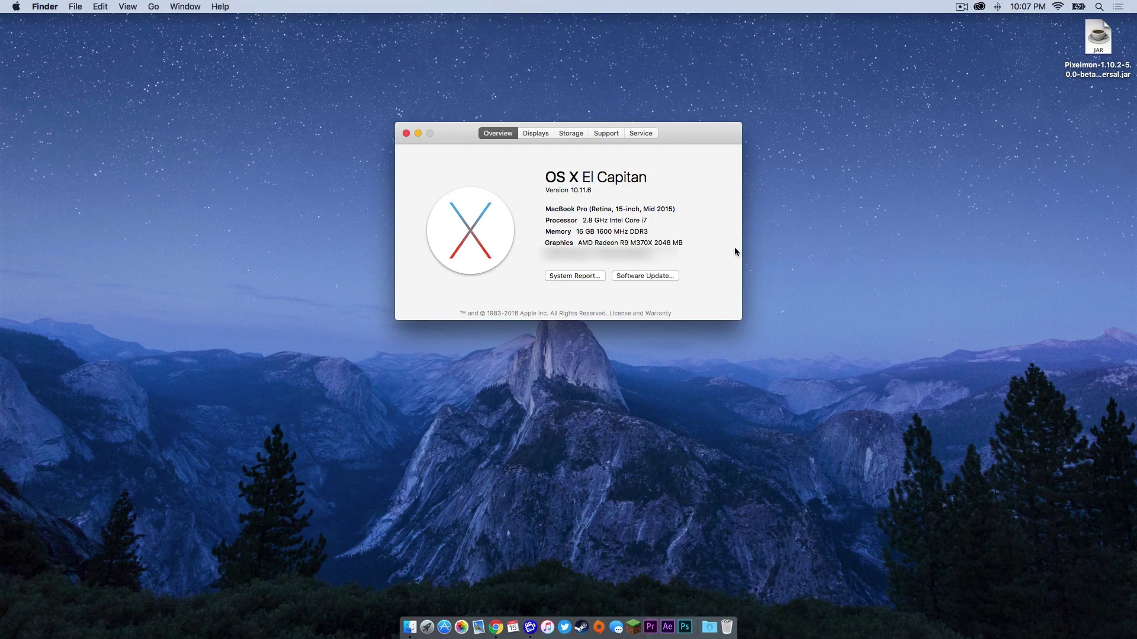
{"action": "left_click", "coordinate": [406, 133]}
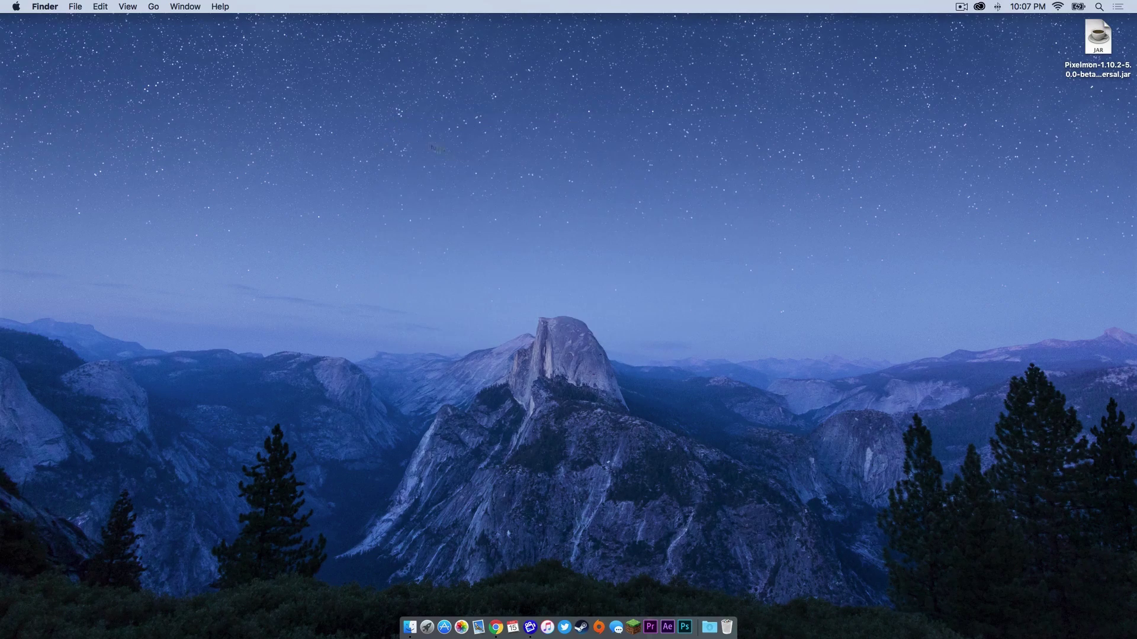
Move the Pixelmon .jar from the desktop into the home folder's Library/Application Support/minecraft/mods folder and close the Finder window
{"action": "left_click", "coordinate": [413, 627]}
{"action": "left_click", "coordinate": [249, 253]}
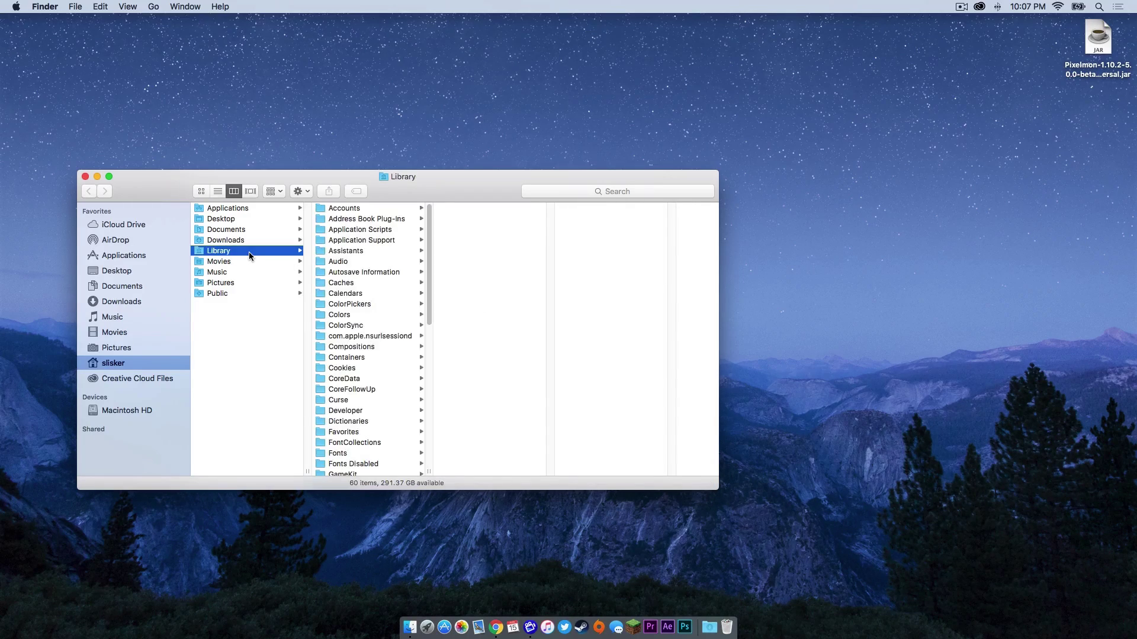
{"action": "left_click", "coordinate": [392, 239]}
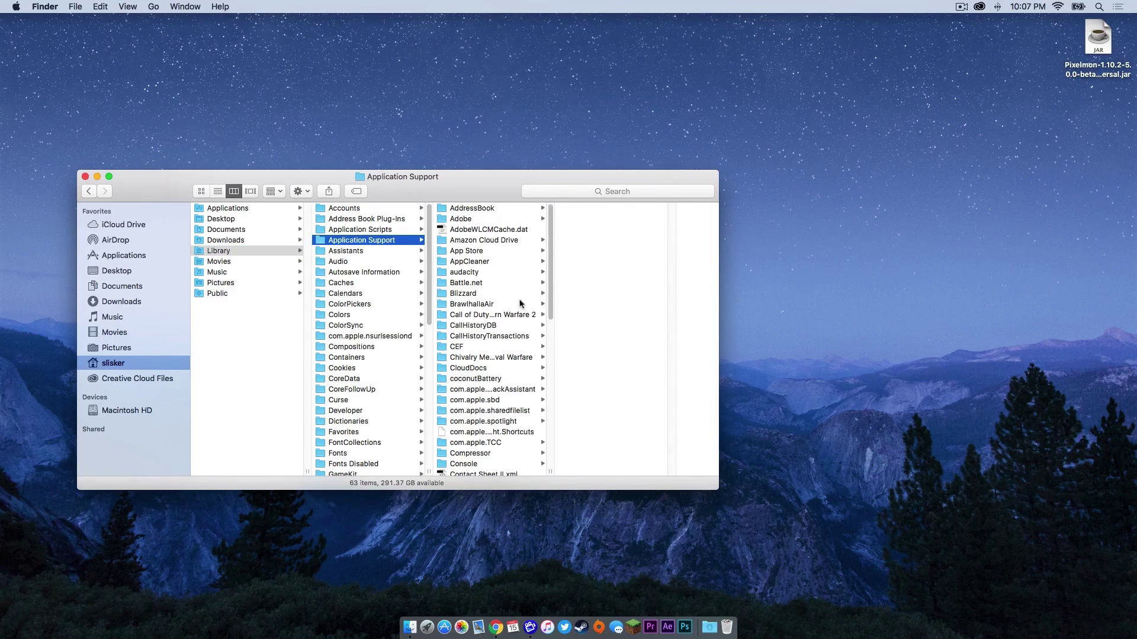
{"action": "scroll", "coordinate": [520, 304], "scroll_direction": "down", "scroll_amount": 5}
{"action": "scroll", "coordinate": [518, 302], "scroll_direction": "up", "scroll_amount": 5}
{"action": "scroll", "coordinate": [514, 299], "scroll_direction": "down", "scroll_amount": 15}
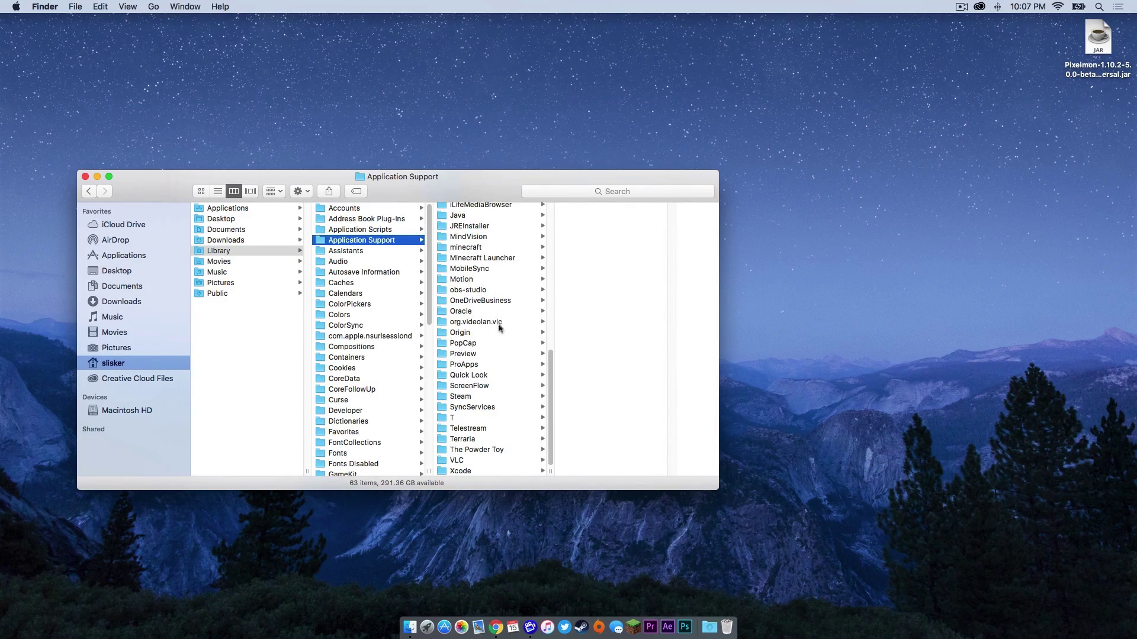
{"action": "left_click", "coordinate": [468, 247]}
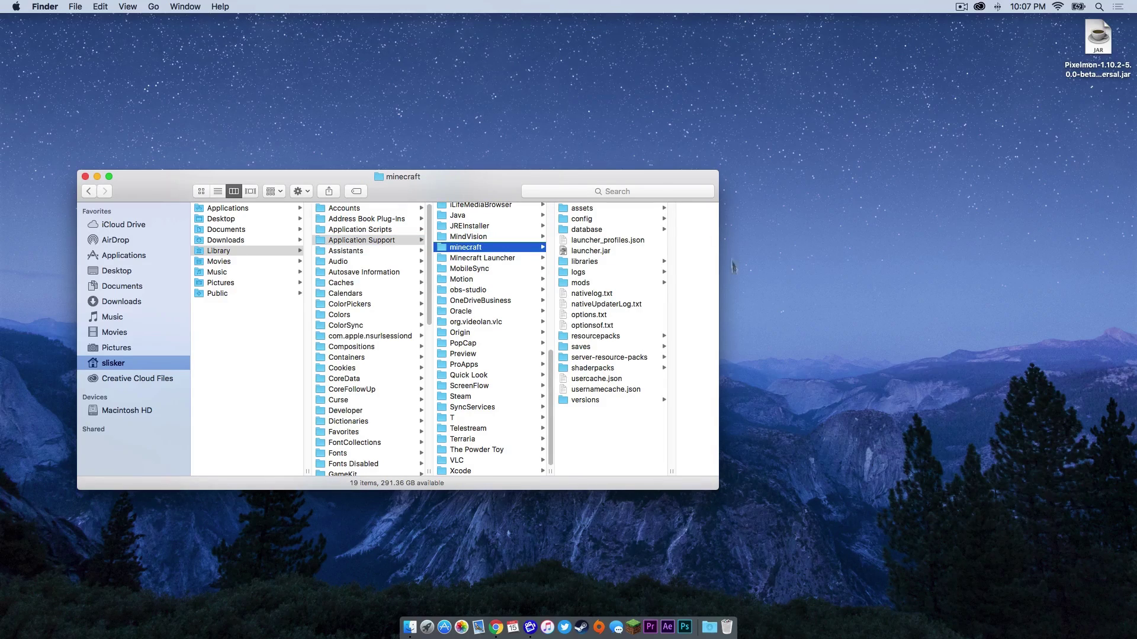
{"action": "left_click", "coordinate": [588, 283]}
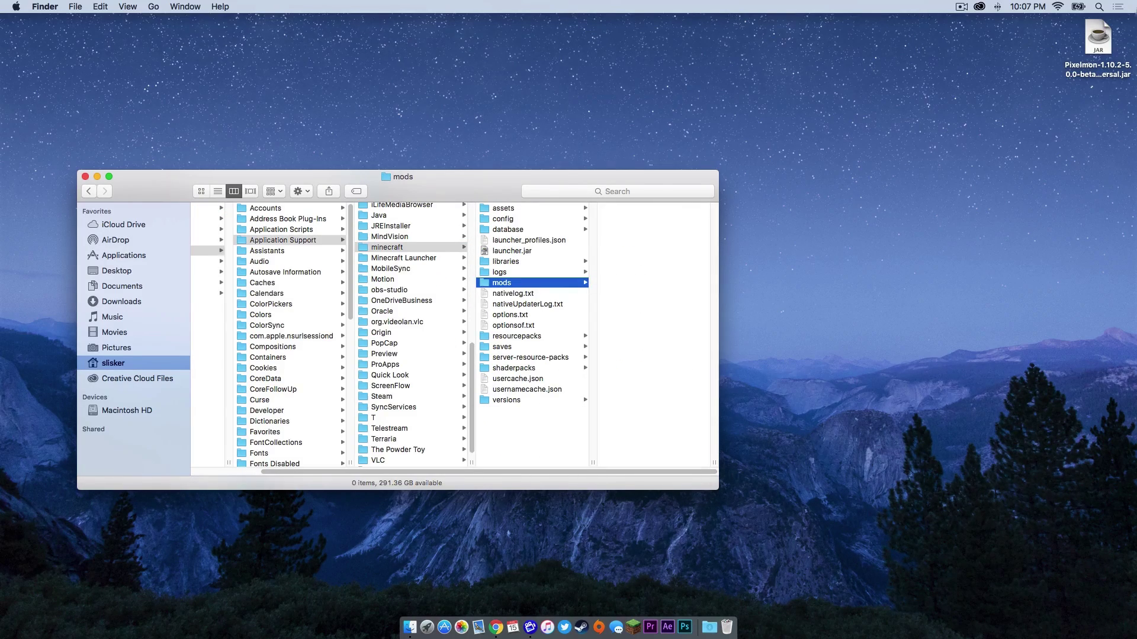
{"action": "left_click_drag", "start_coordinate": [1098, 36], "coordinate": [663, 252]}
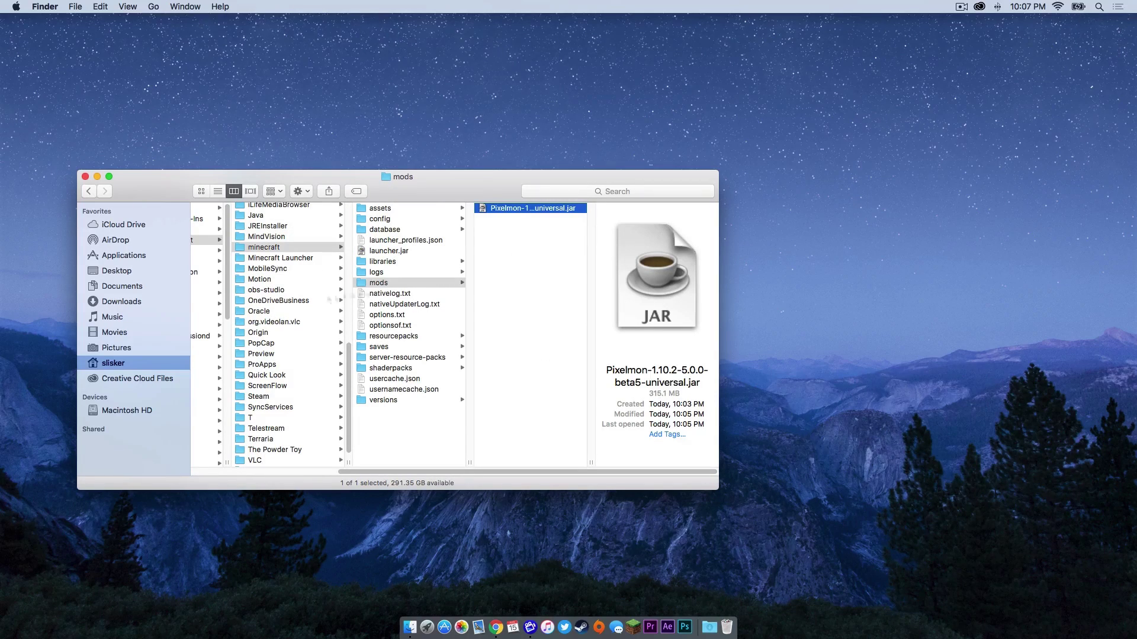
{"action": "left_click", "coordinate": [85, 177]}
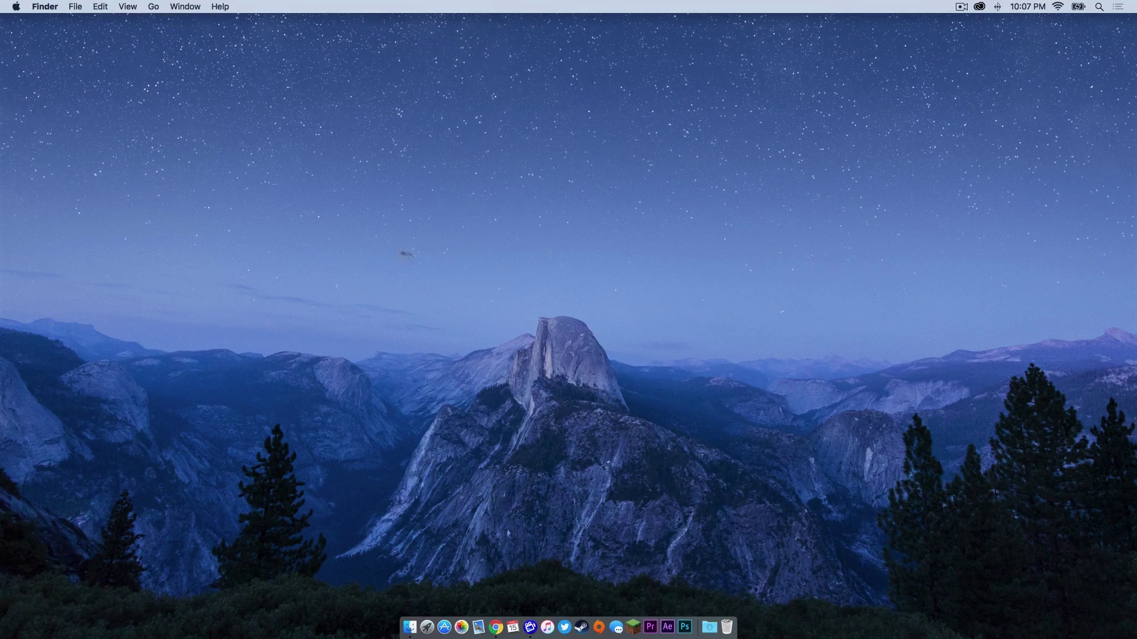
In the Minecraft Launcher, enable JVM Arguments for the forge profile with the memory limit set to -Xmx2G and save the profile
{"action": "left_click", "coordinate": [637, 627]}
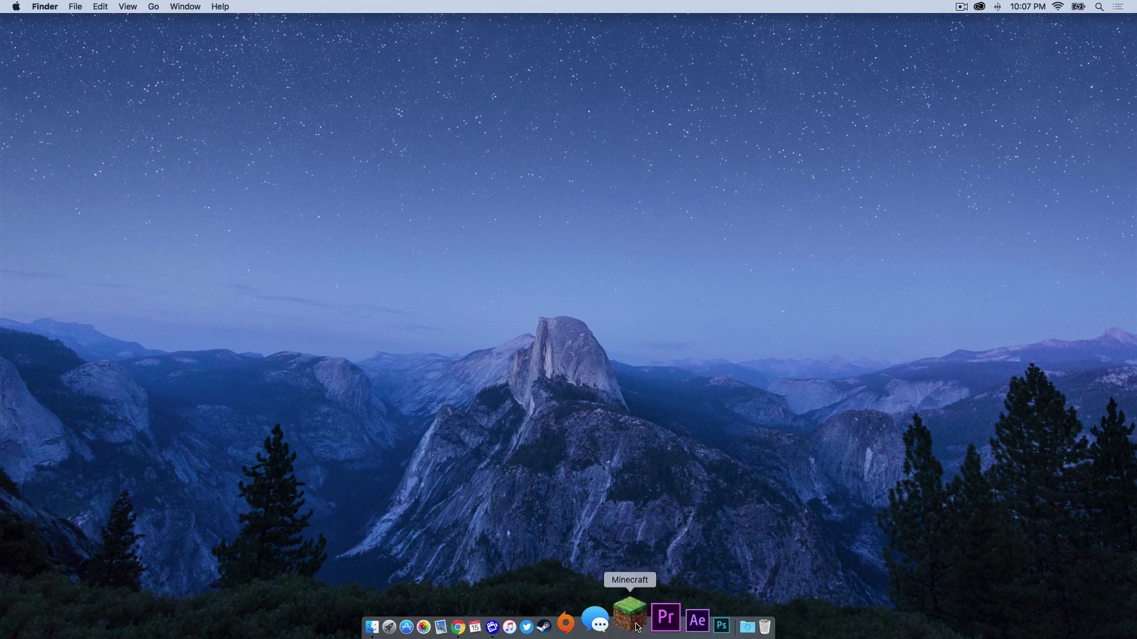
{"action": "left_click", "coordinate": [393, 456]}
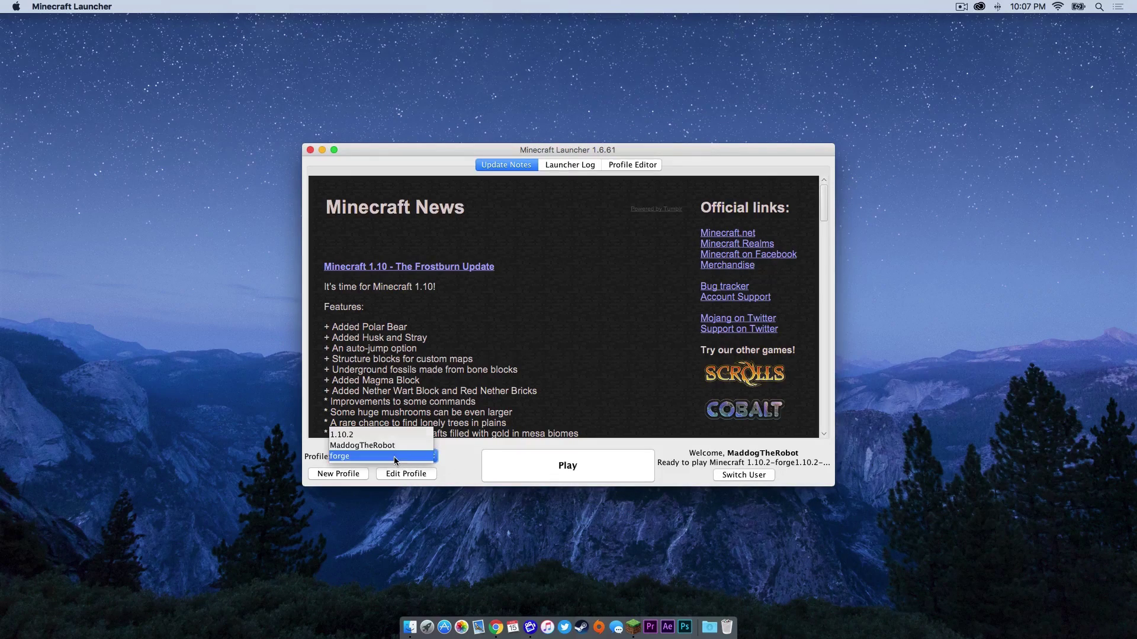
{"action": "left_click", "coordinate": [359, 455]}
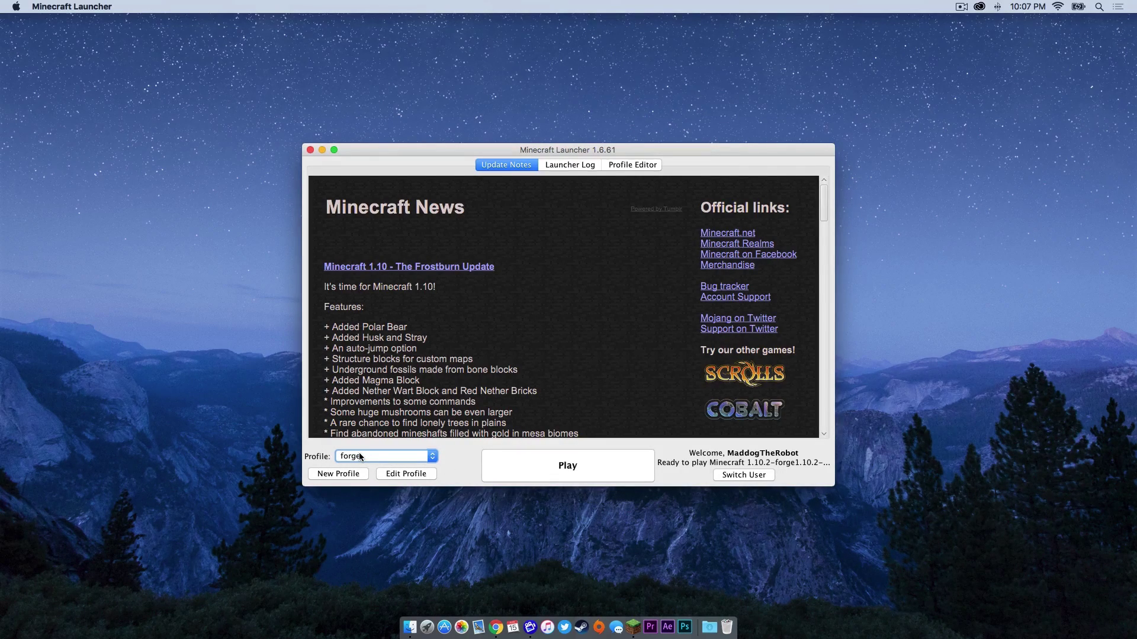
{"action": "left_click", "coordinate": [407, 474]}
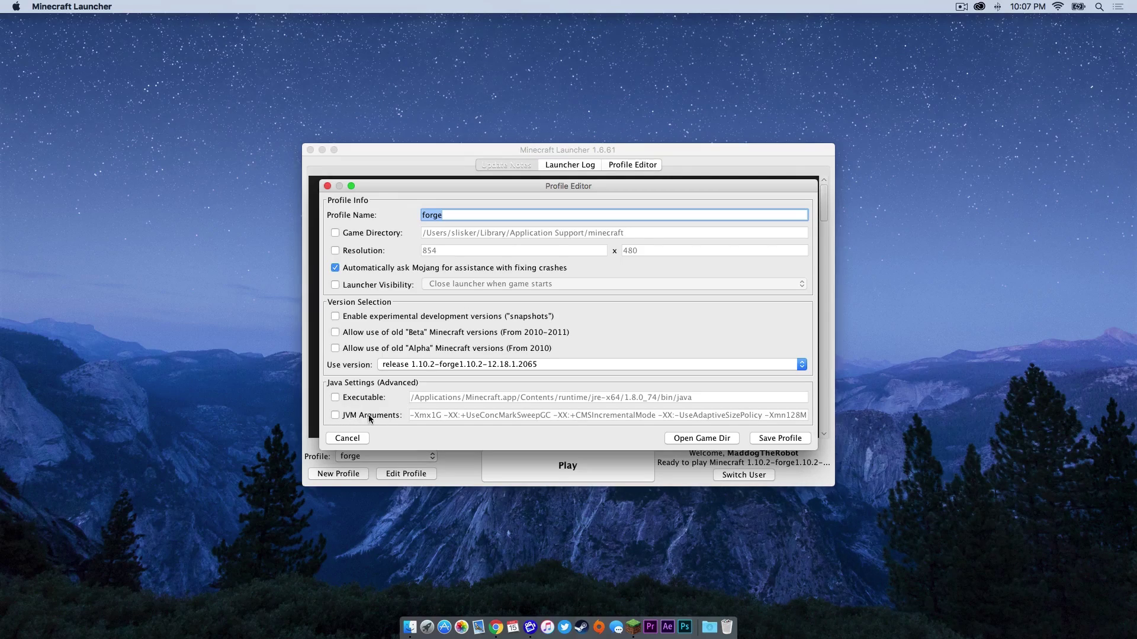
{"action": "left_click", "coordinate": [335, 416]}
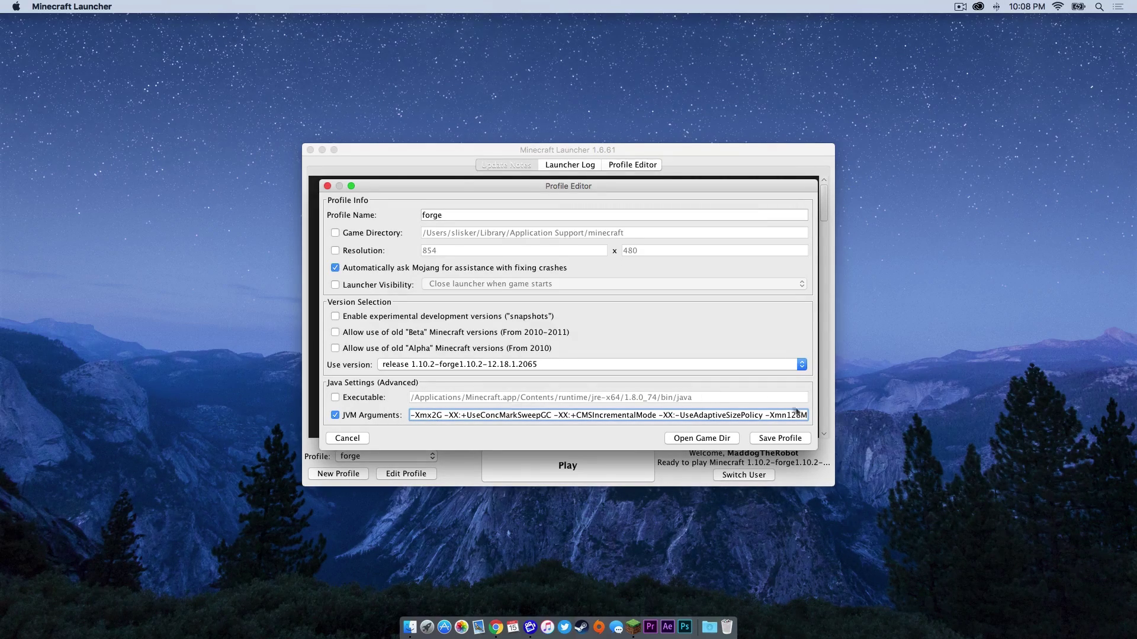
{"action": "left_click", "coordinate": [775, 439]}
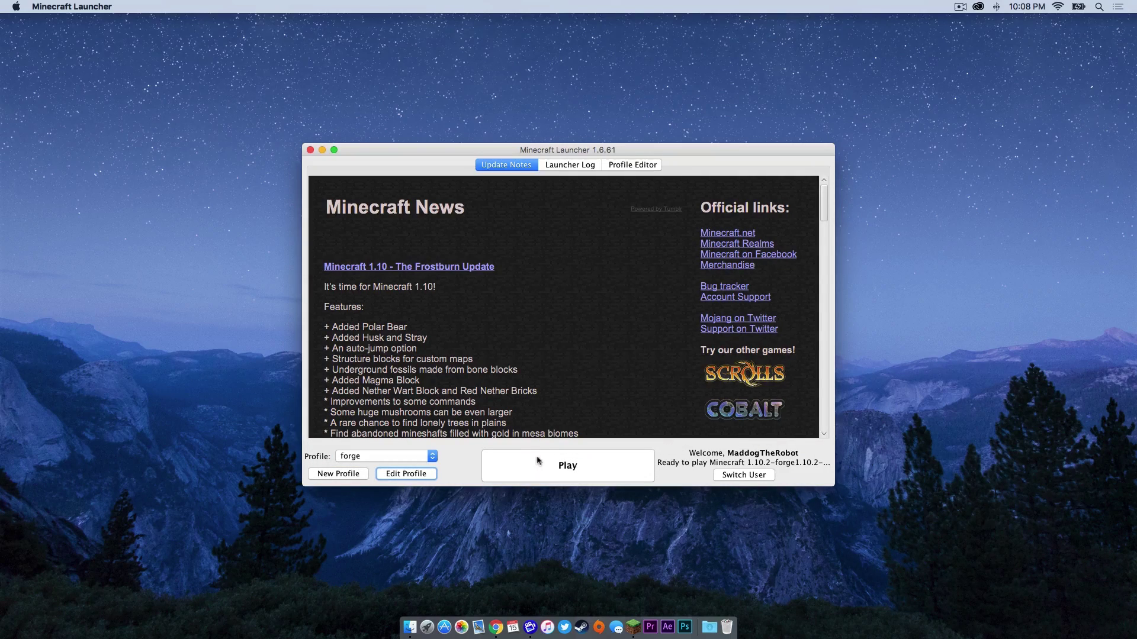
Launch the game with the forge profile and check the installed mod list for Pixelmon
{"action": "left_click", "coordinate": [570, 470]}
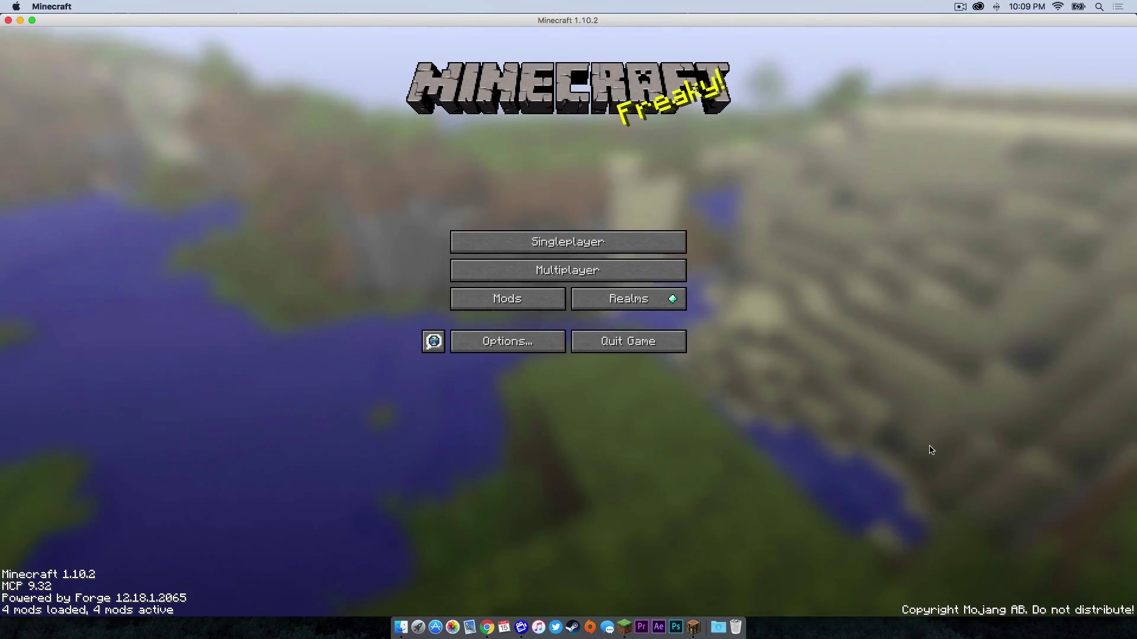
{"action": "left_click", "coordinate": [500, 305]}
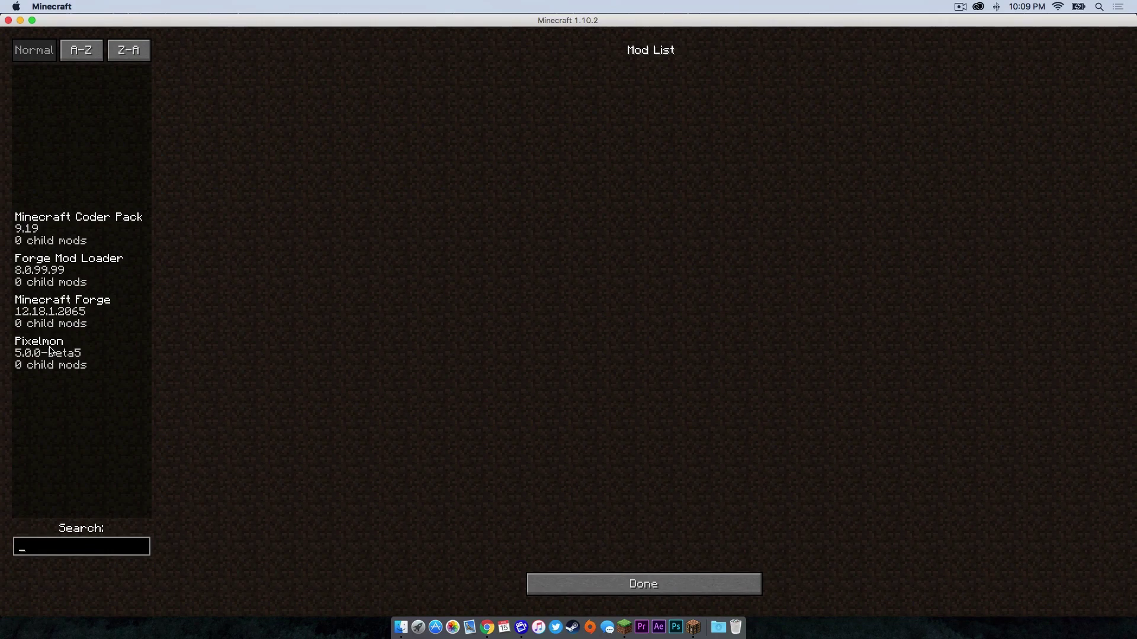
{"action": "left_click", "coordinate": [631, 589]}
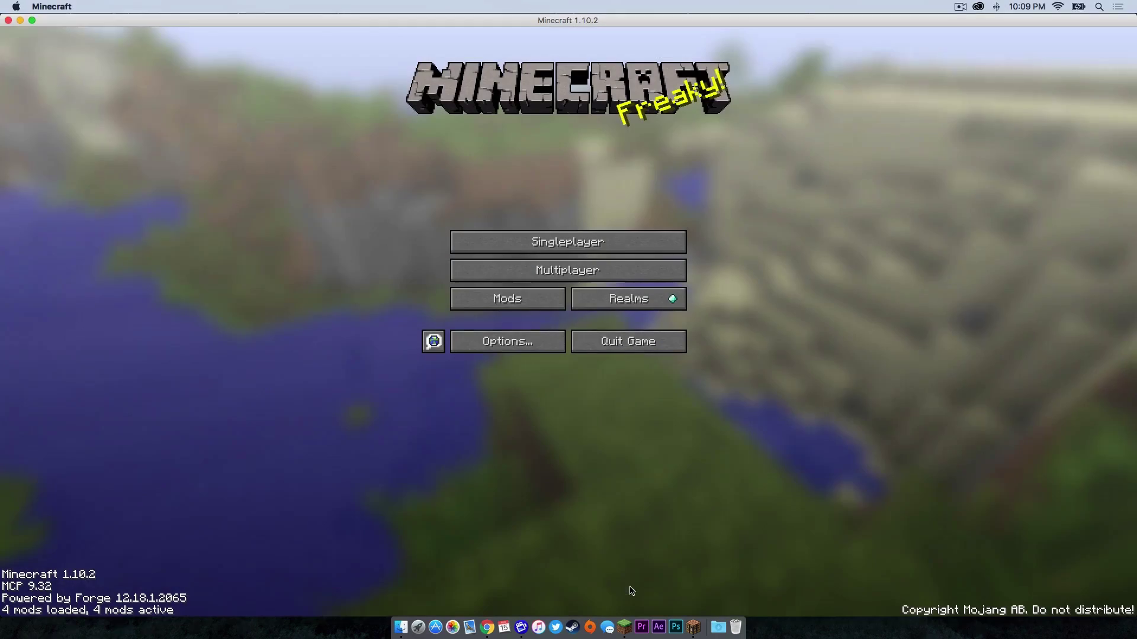
Enter a singleplayer world and choose Torchic as the starter Pokémon
{"action": "left_click", "coordinate": [595, 249]}
{"action": "left_click", "coordinate": [681, 569]}
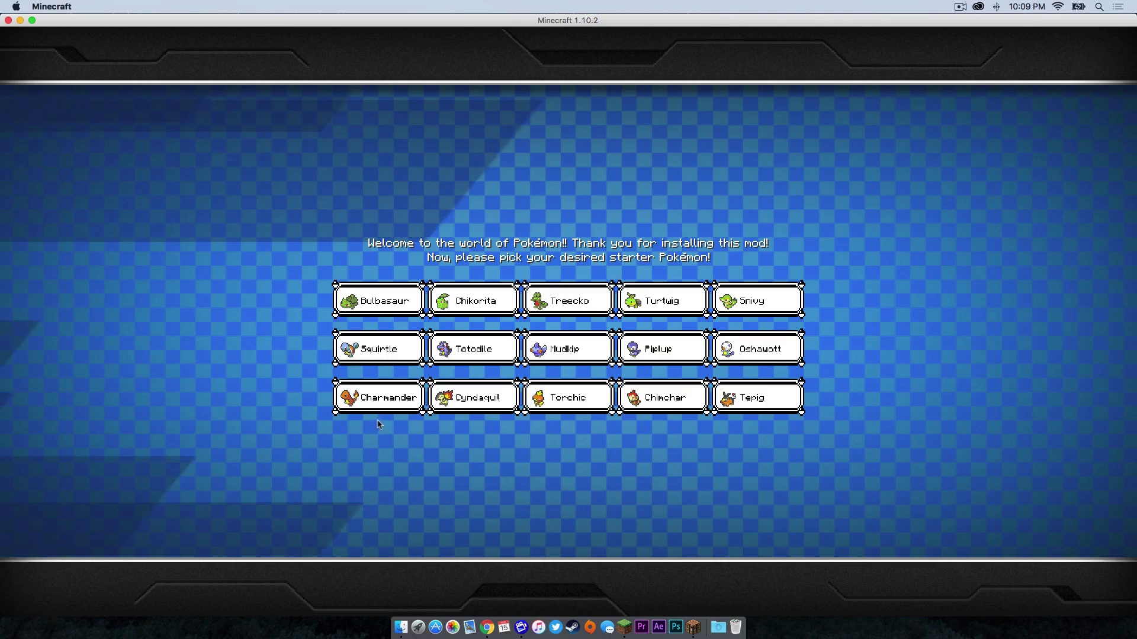
{"action": "left_click", "coordinate": [574, 400]}
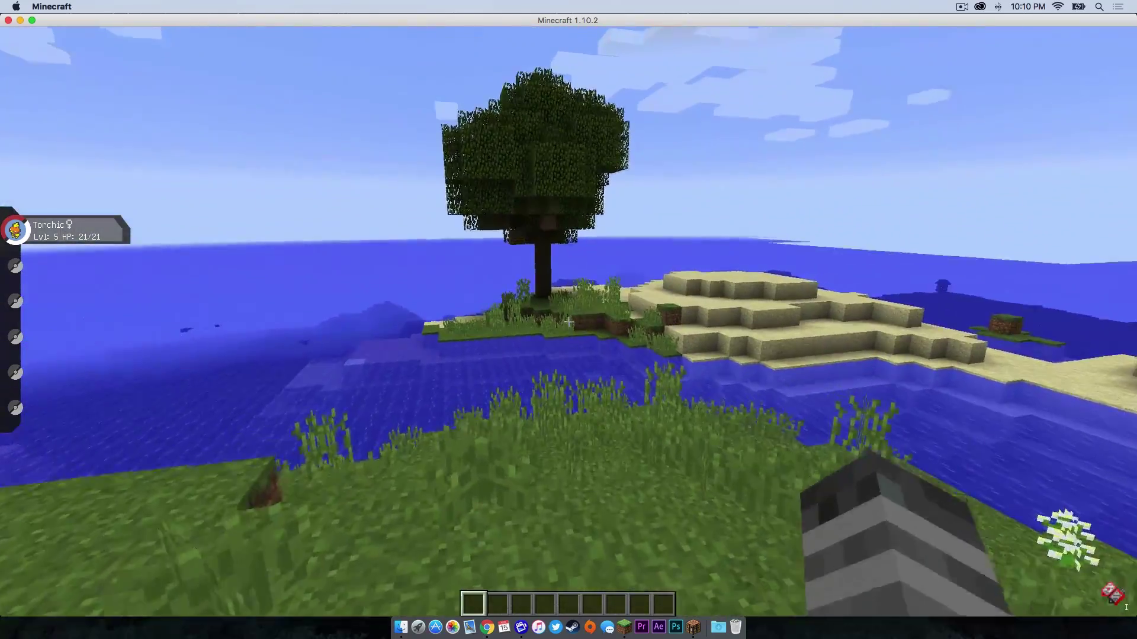
Find the Poké Ball in the creative inventory by searching "pok" and place it in the first hotbar slot
{"action": "key", "text": "w"}
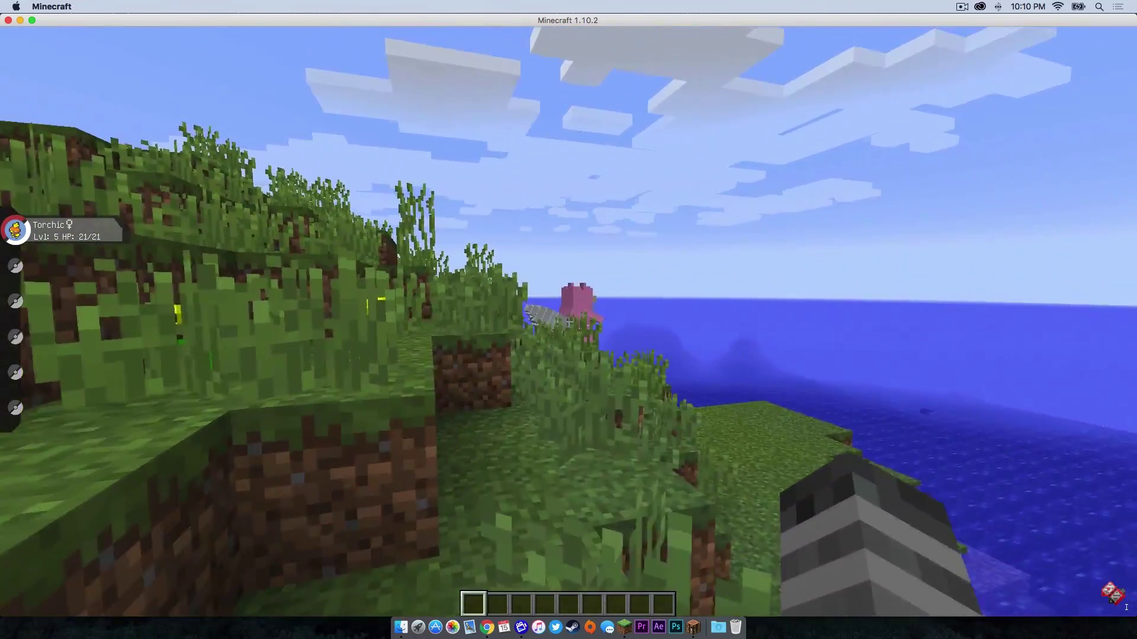
{"action": "key", "text": "e"}
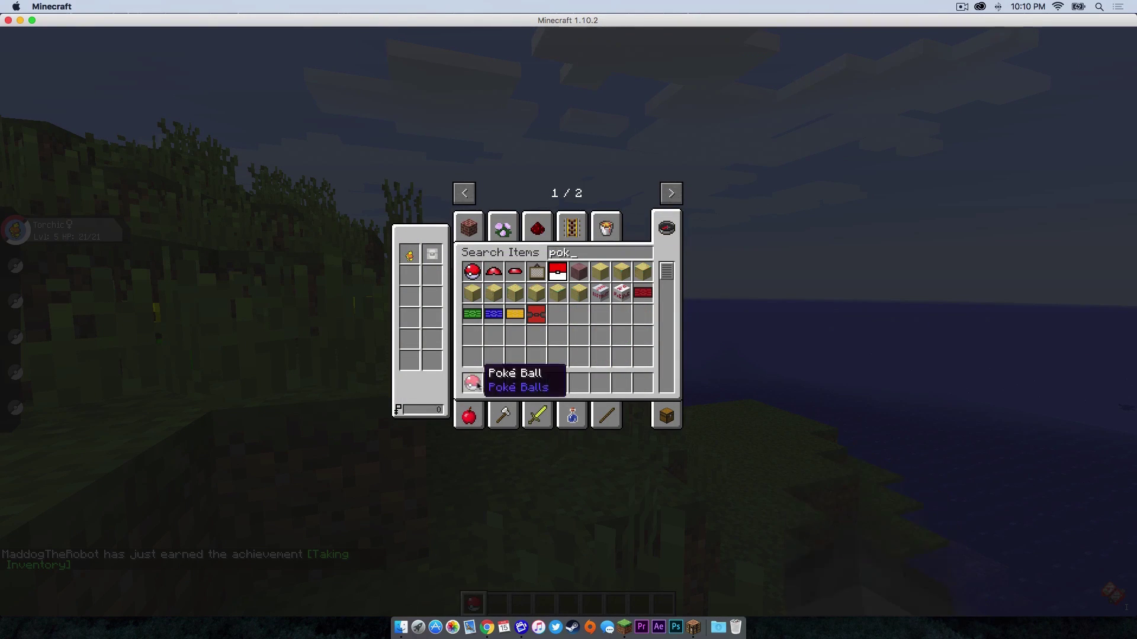
{"action": "key", "text": "Escape"}
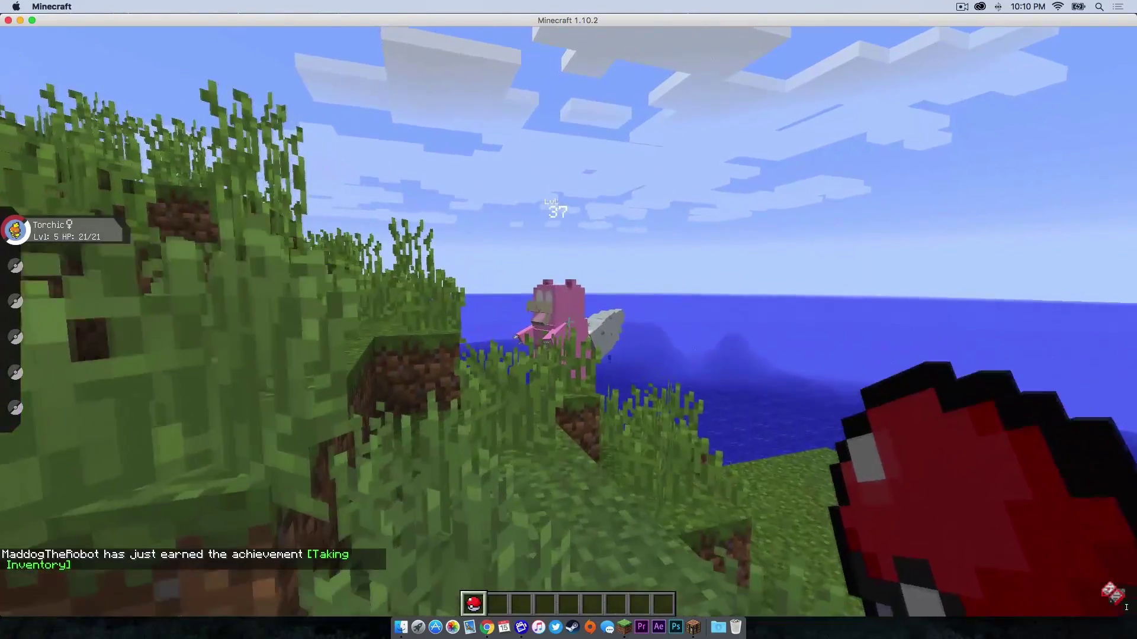
Approach the pink level 37 Pokémon by the water and throw the Poké Ball at it
{"action": "key", "text": "w"}
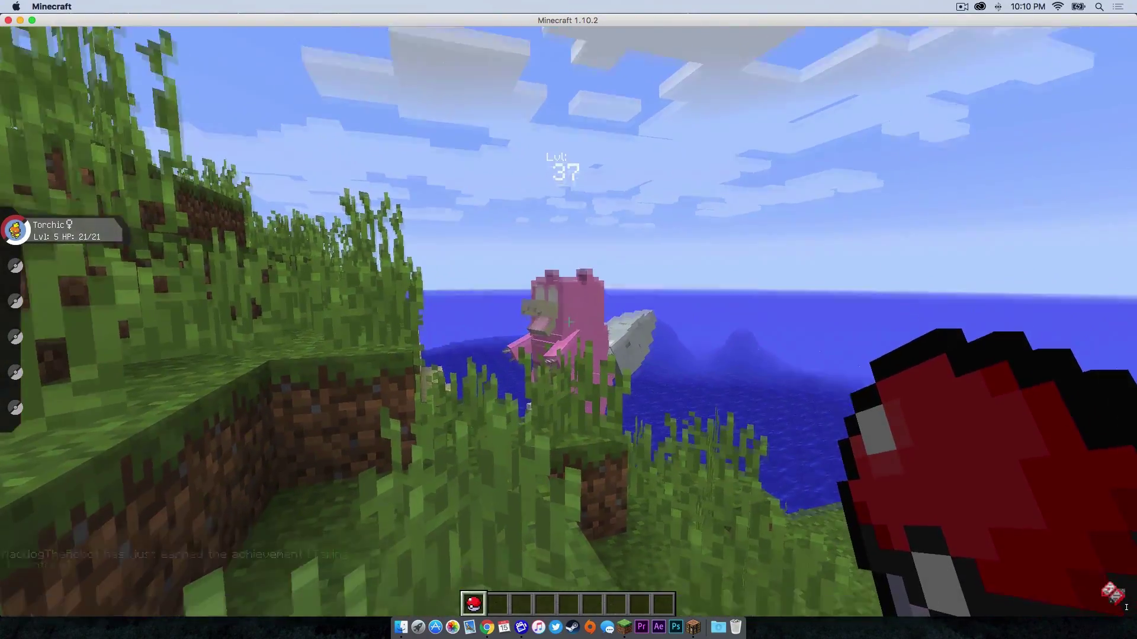
{"action": "key", "text": "w"}
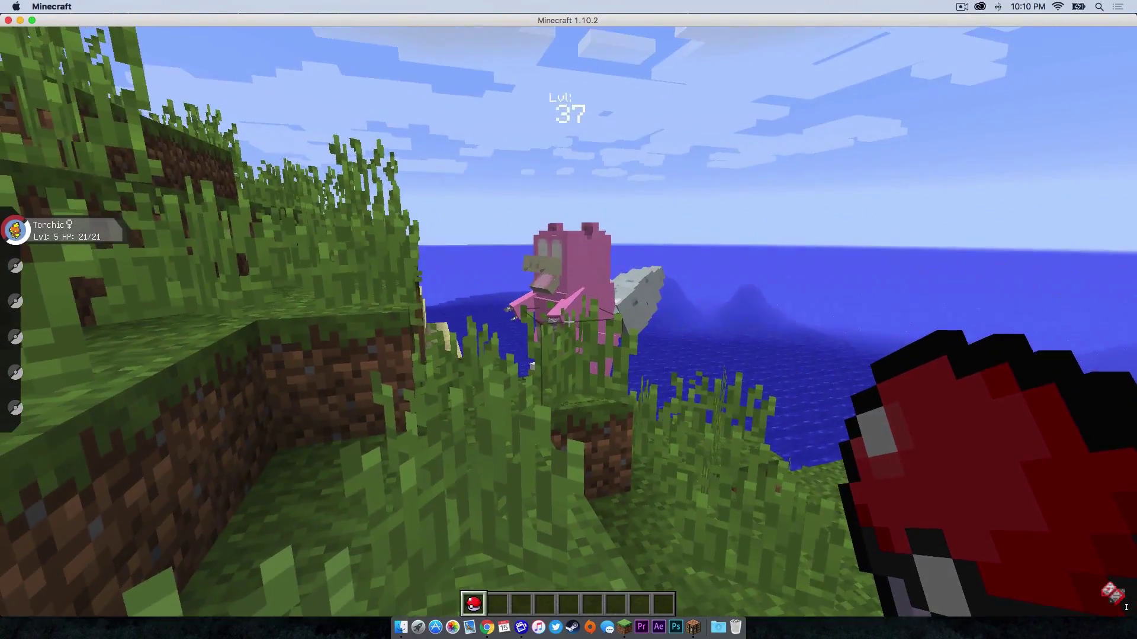
{"action": "right_click", "coordinate": [1126, 607]}
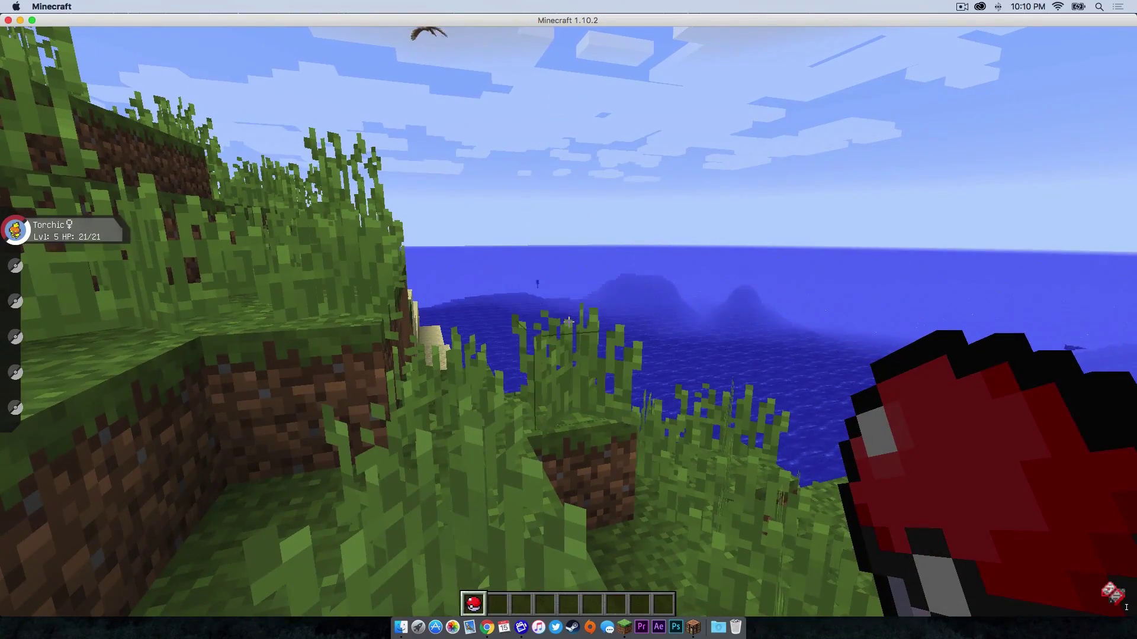